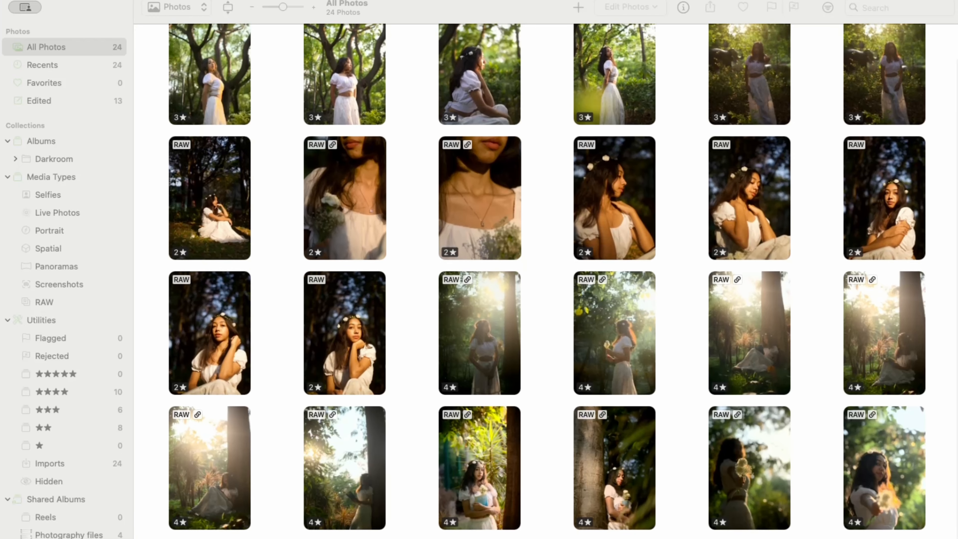
Open the four-star photo of the woman holding out white flowers and show its color adjustments.
double_click(749, 467)
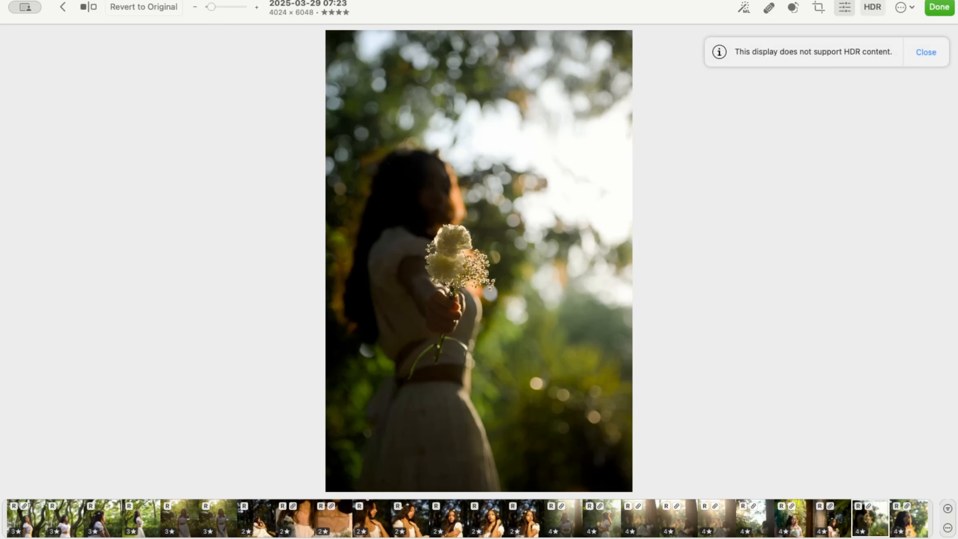
click(843, 7)
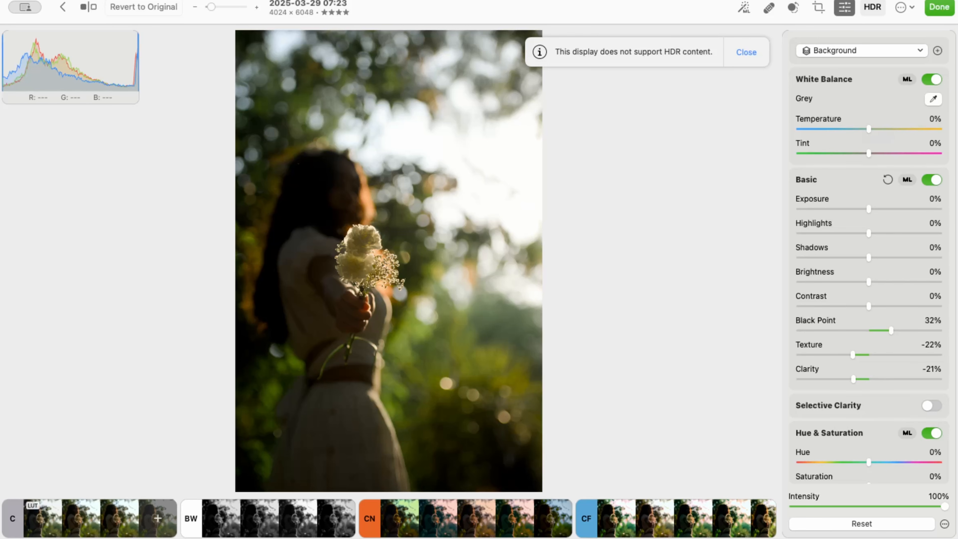
drag(868, 129, 889, 129)
scroll(867, 264, down, 1)
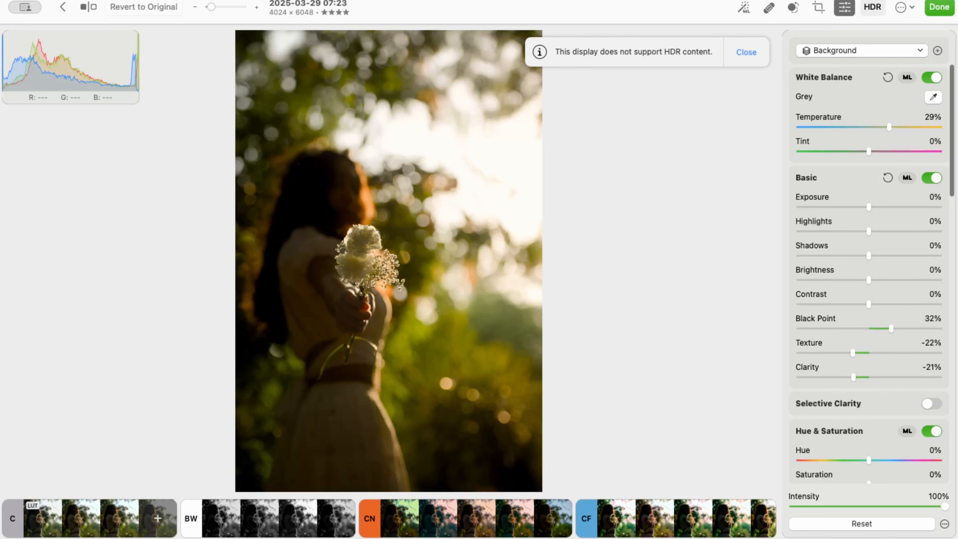
key(super+z)
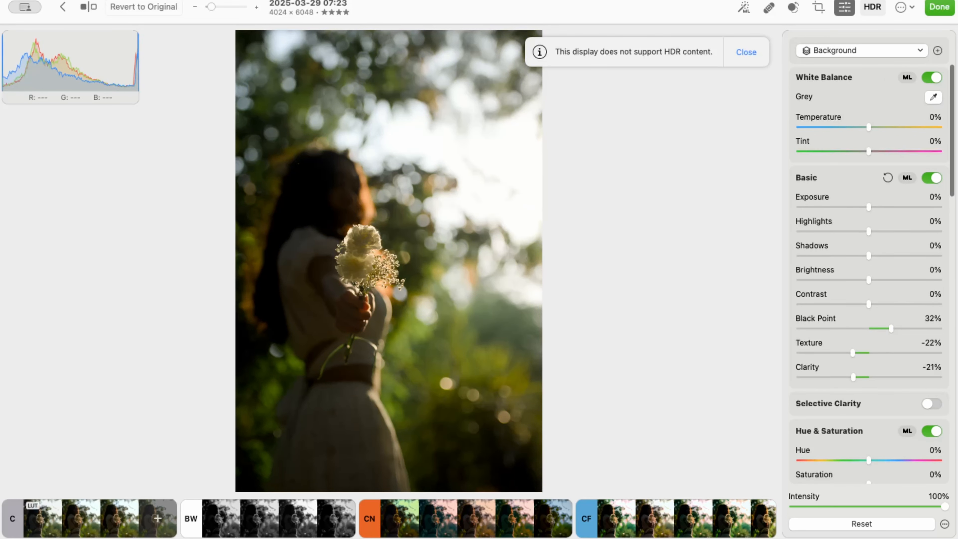
Auto-enhance the photo and export its adjustments as a LUT file named Sunlight in the Exports folder.
key(super+e)
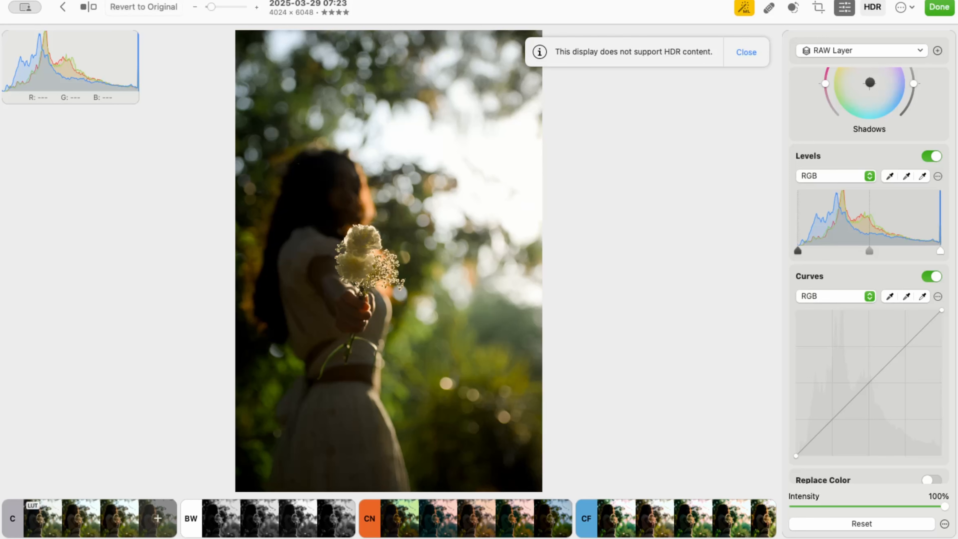
click(90, 1)
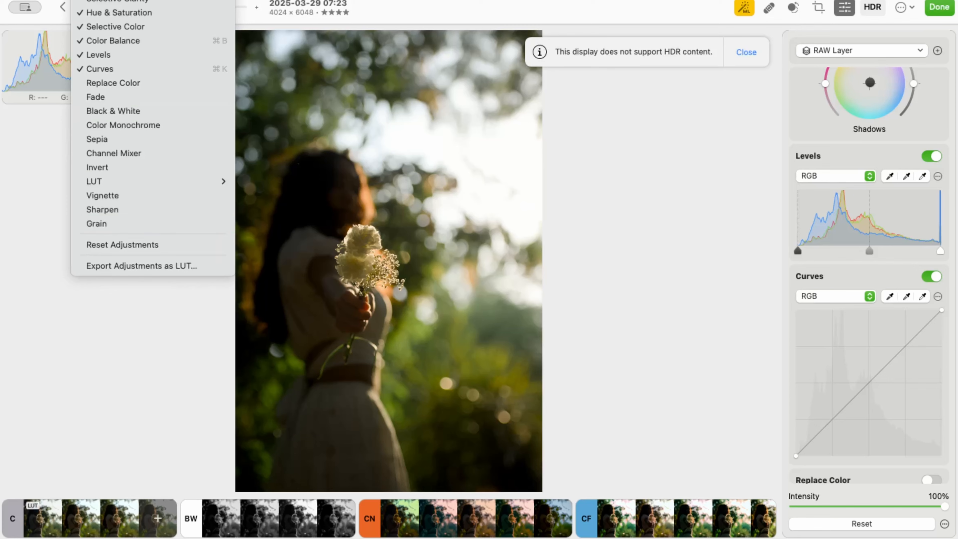
click(142, 265)
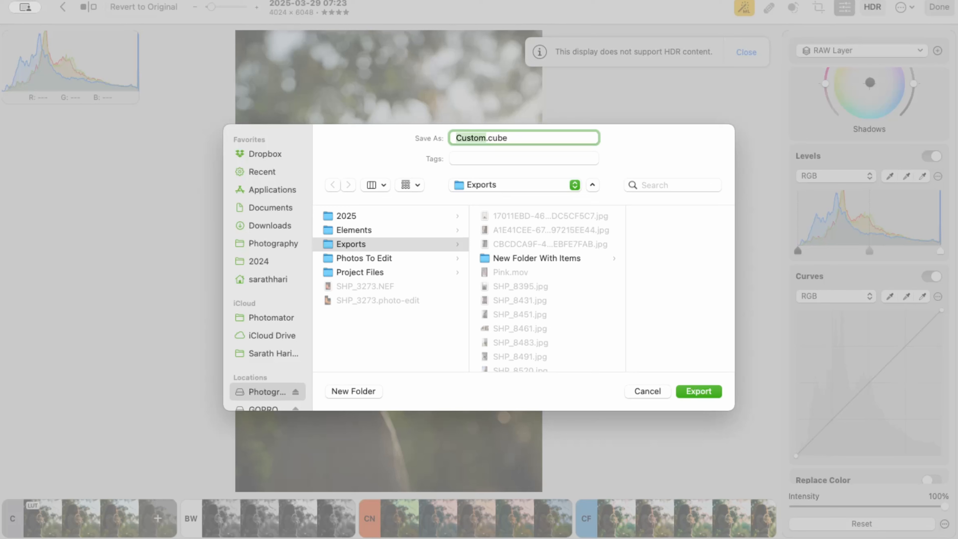
text(New)
key(BackSpace)
key(BackSpace)
key(BackSpace)
text(Sunlight)
key(Return)
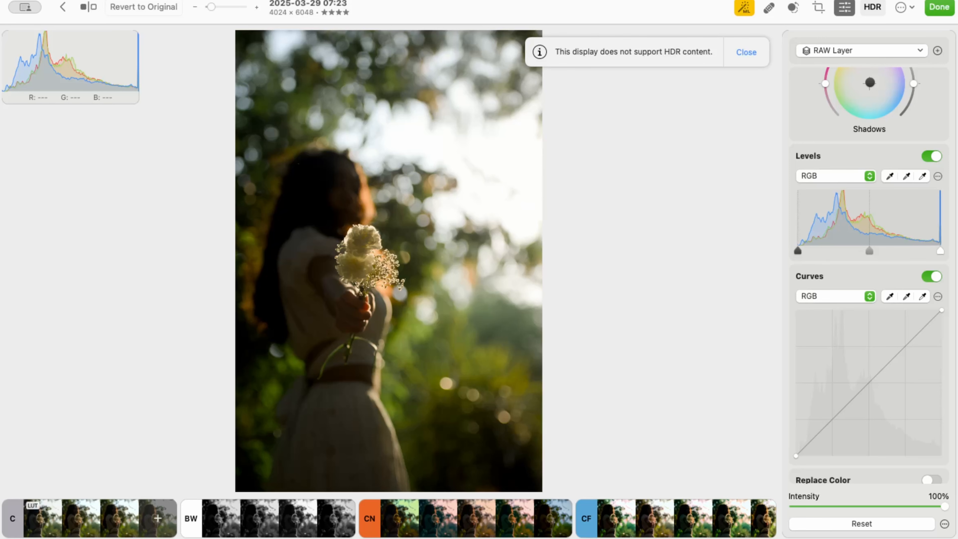
Enable the LUT adjustment and load Sunlight.cube from the Exports folder as a custom LUT.
scroll(869, 271, down, 6)
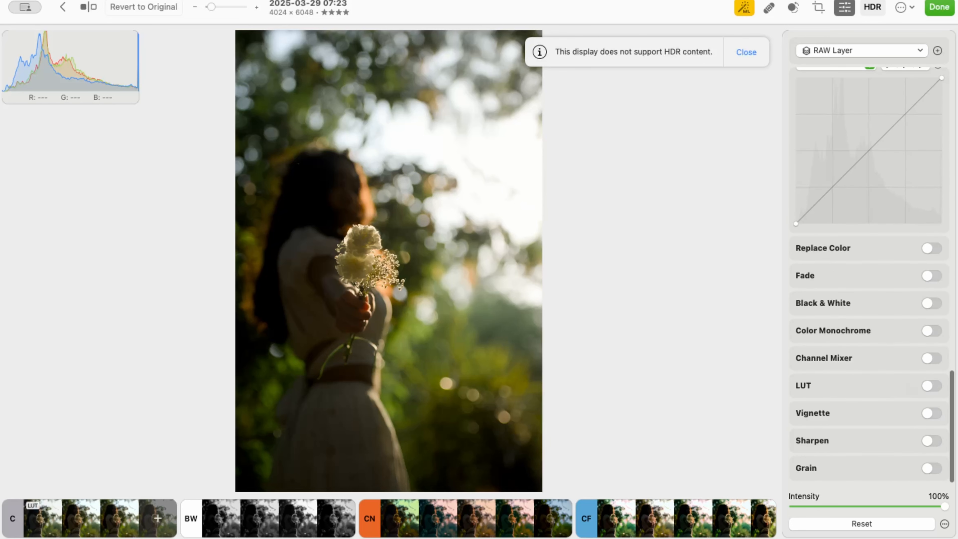
click(931, 385)
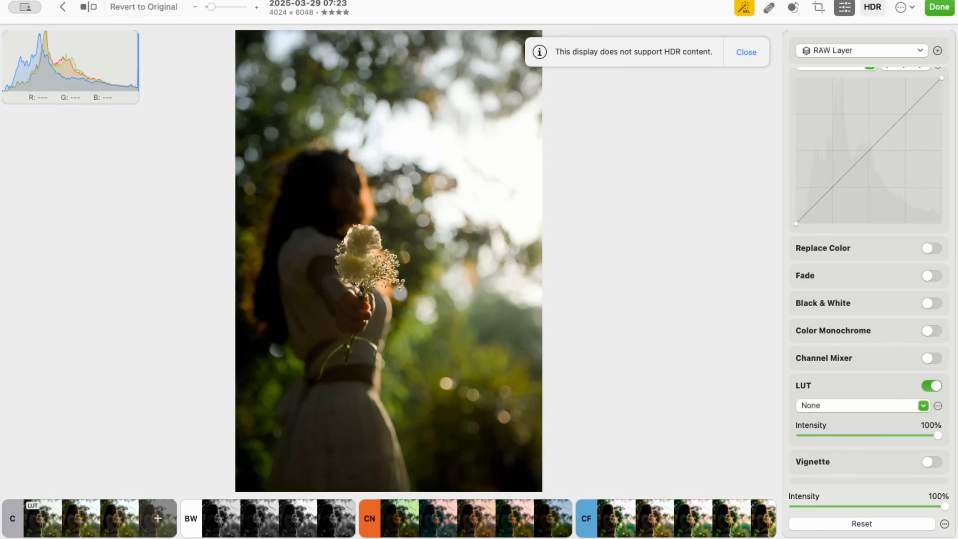
scroll(869, 340, down, 1)
click(938, 357)
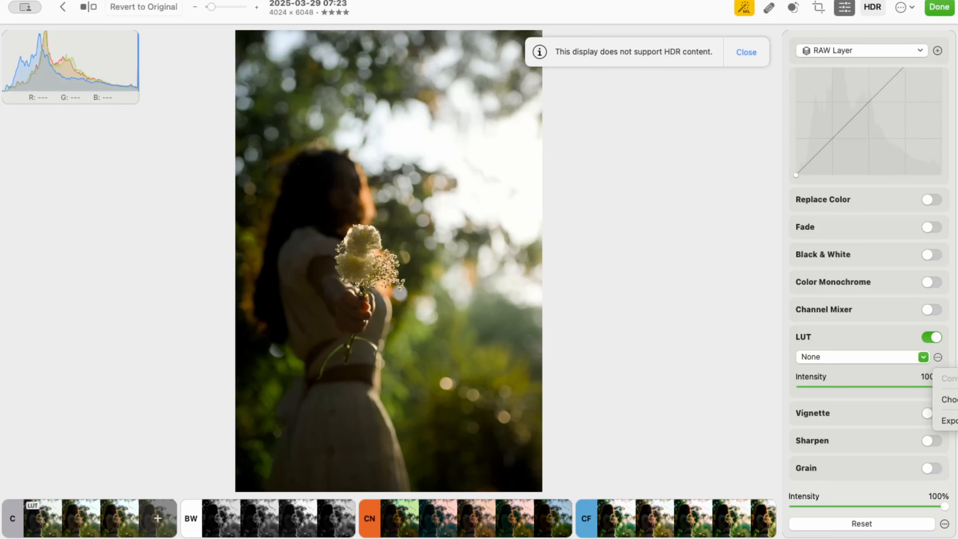
click(948, 399)
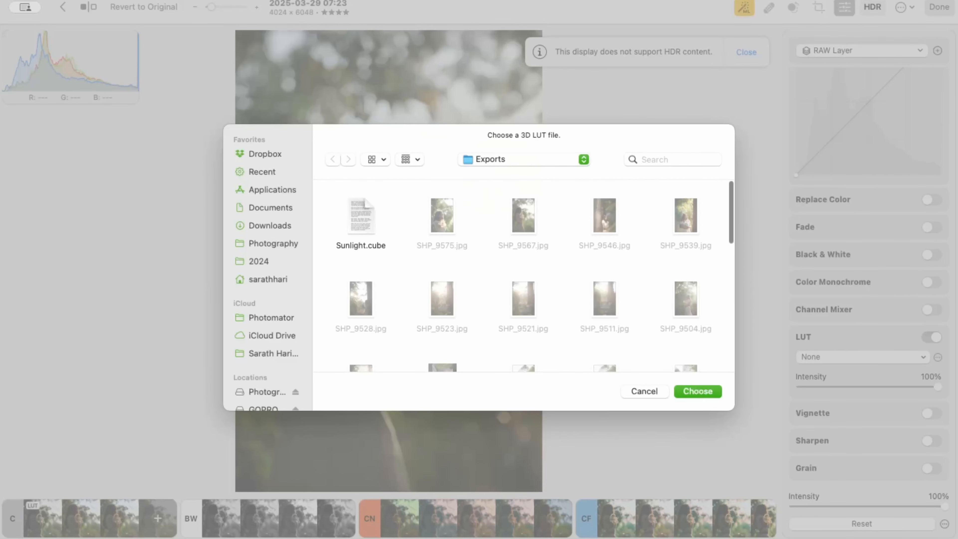
click(361, 217)
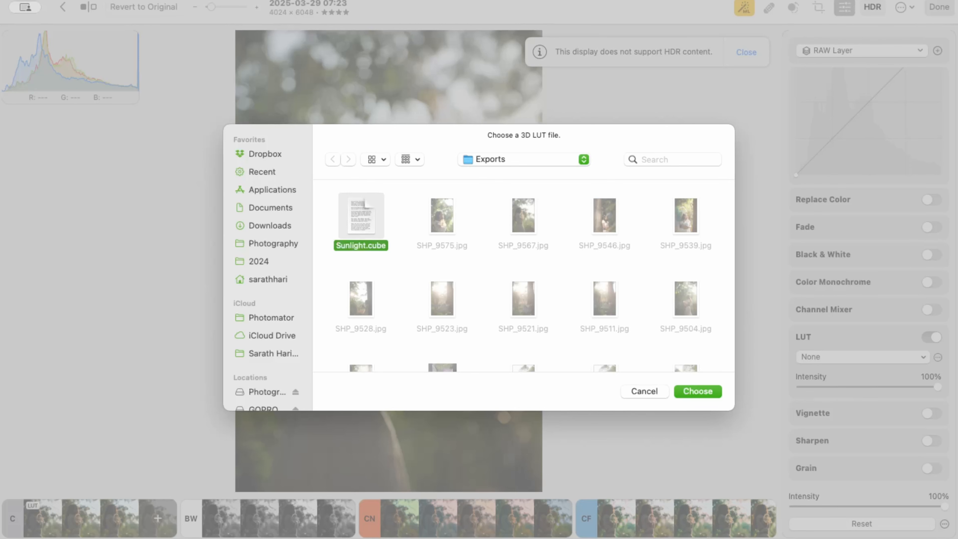
key(Return)
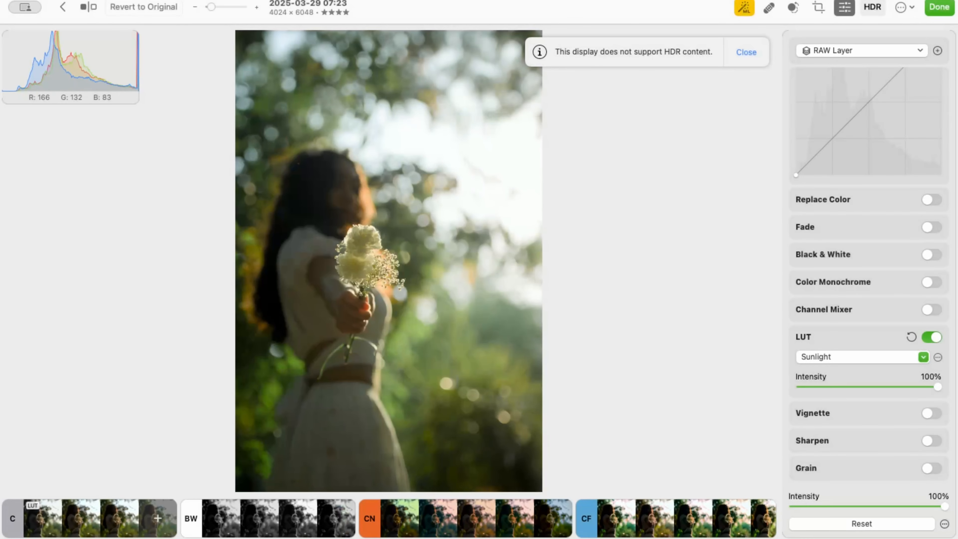
Check the list of available LUTs, and finish editing the photo to return to the library.
click(923, 357)
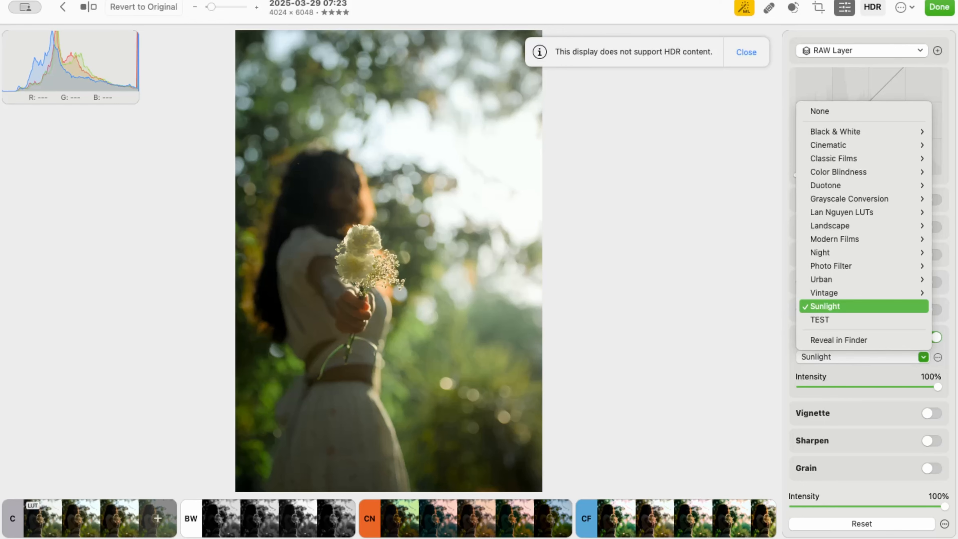
click(754, 261)
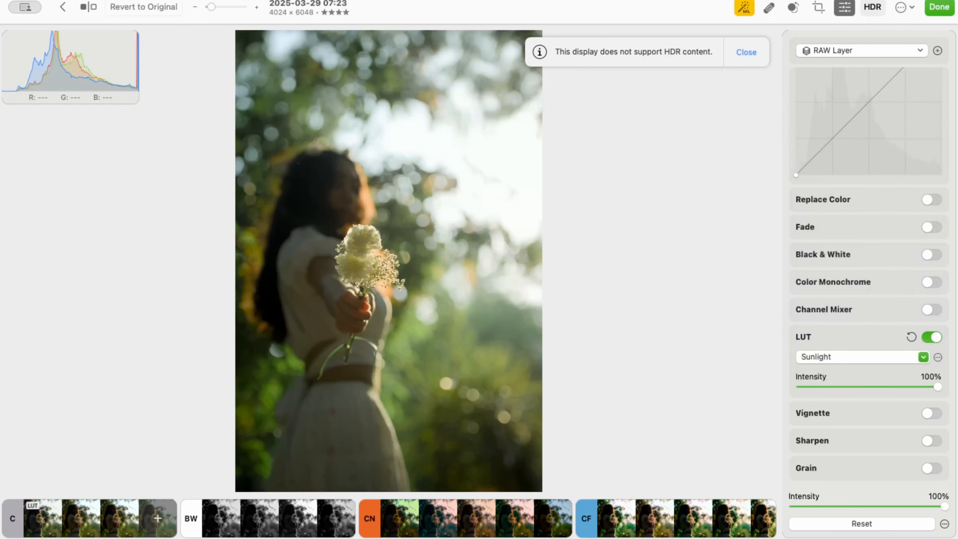
key(Return)
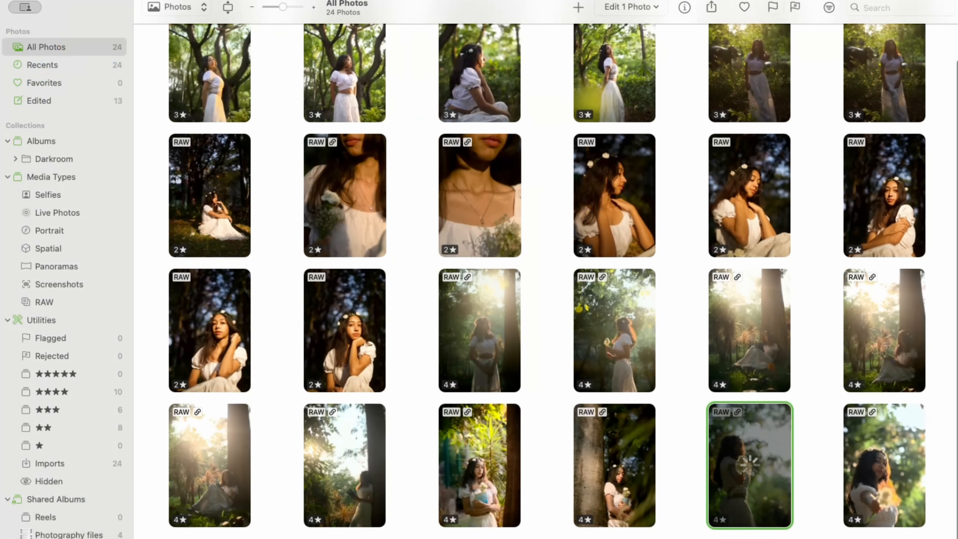
Open the three-star photo of the seated woman in side profile and show its color adjustments.
scroll(210, 196, up, 2)
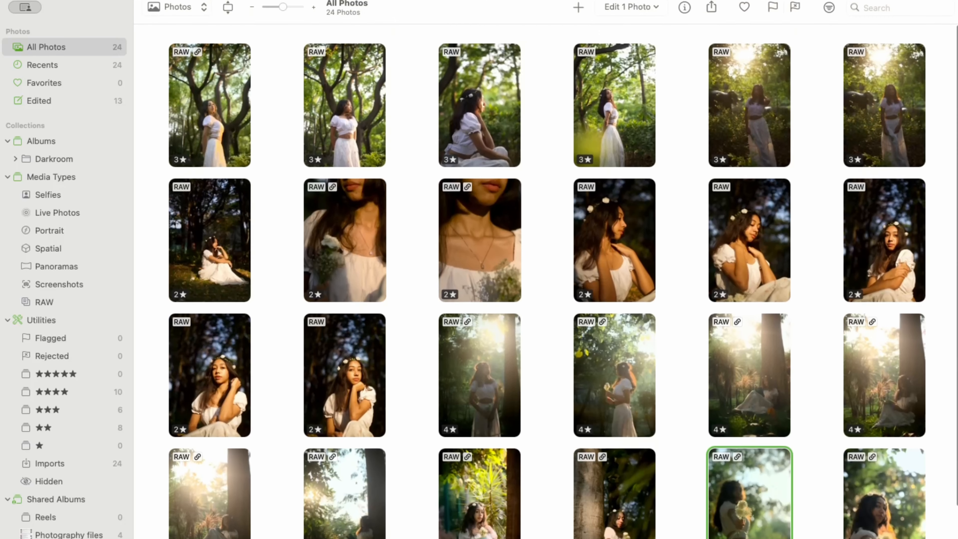
click(479, 100)
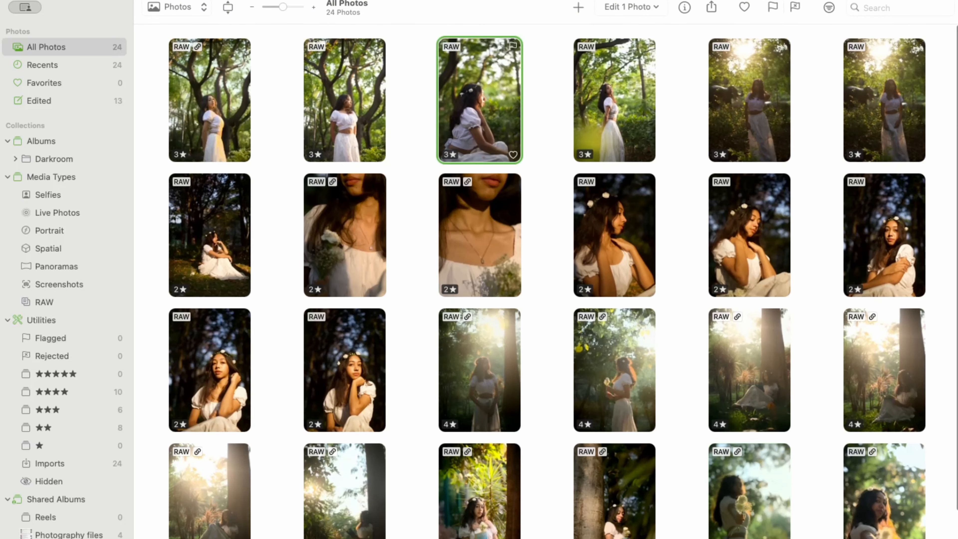
key(Return)
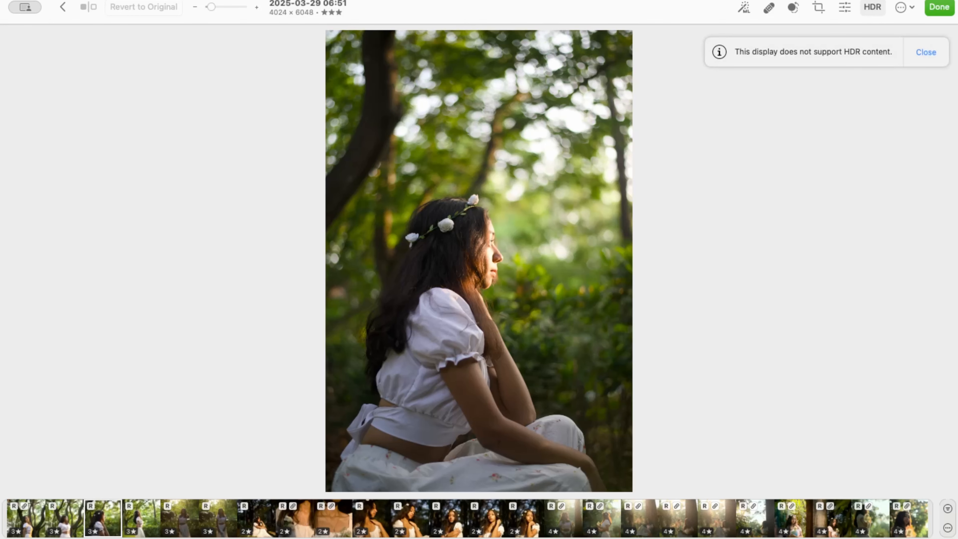
click(843, 7)
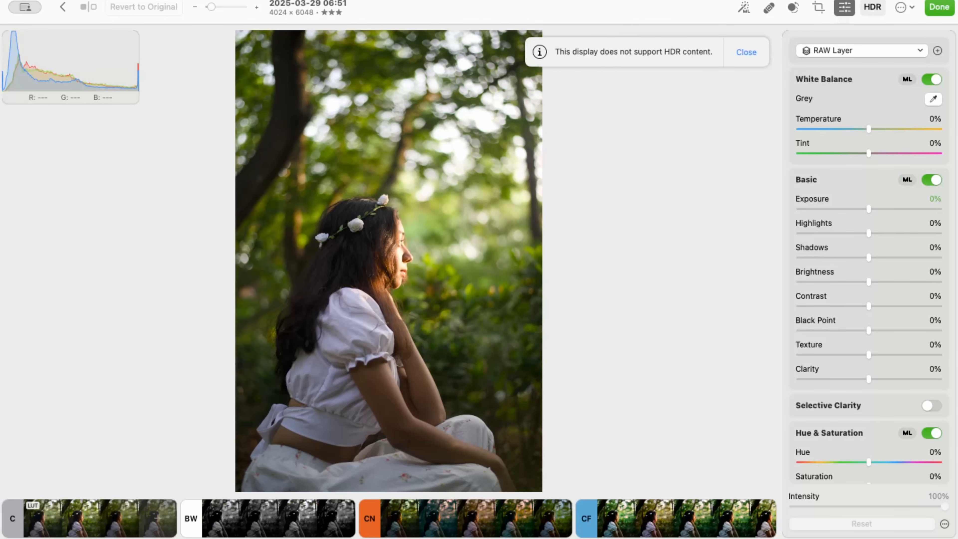
Enable the LUT adjustment on the side-profile photo and apply the Sunlight LUT.
scroll(868, 276, down, 20)
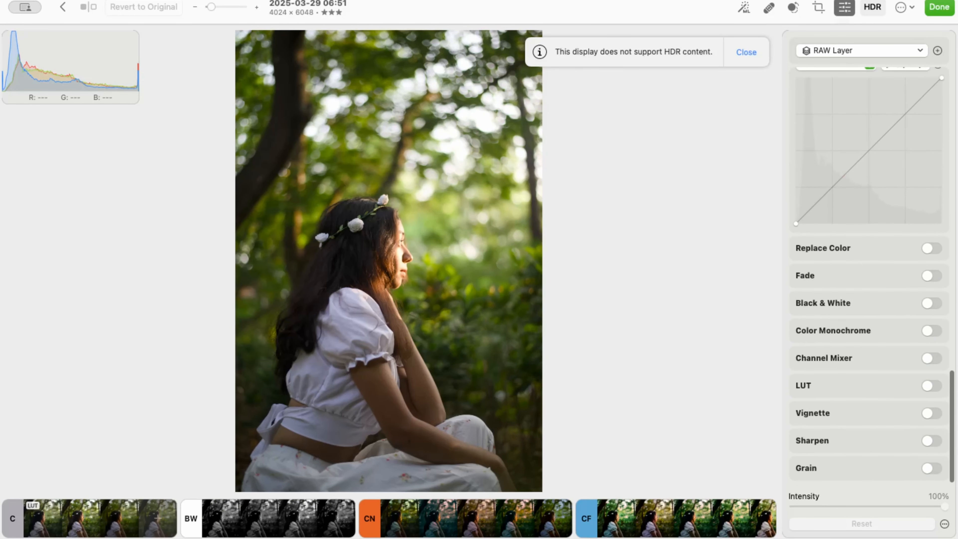
click(932, 385)
click(862, 406)
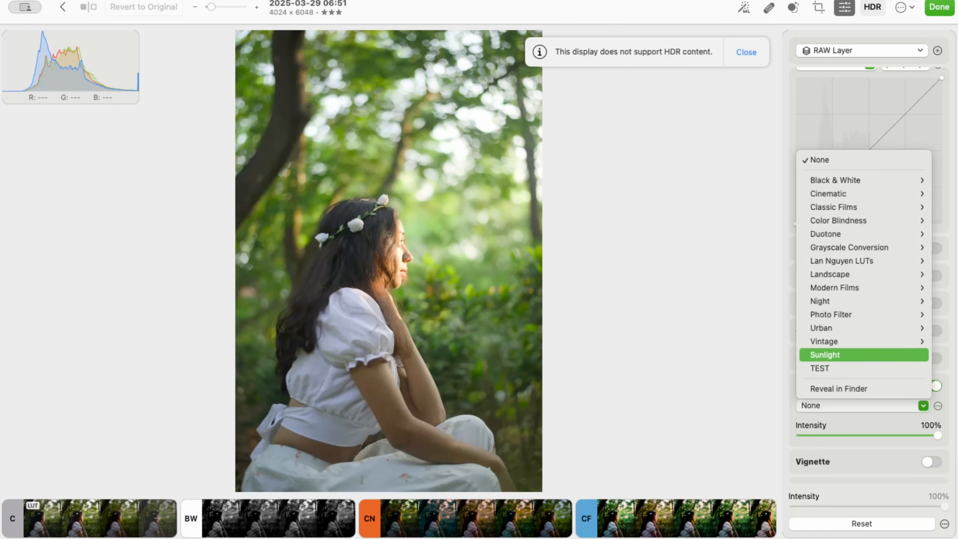
click(829, 354)
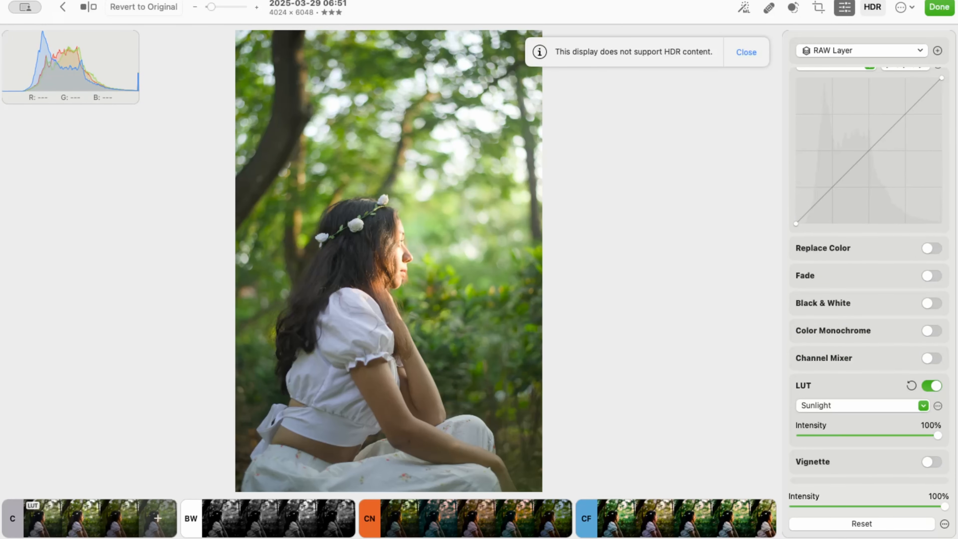
Compare the graded photo with its original and look through the available LUT categories.
click(88, 7)
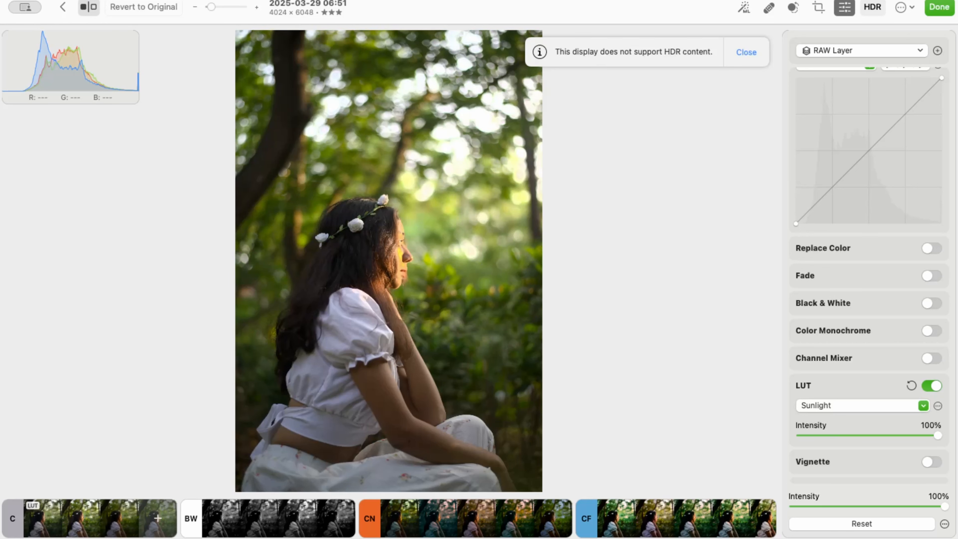
click(89, 8)
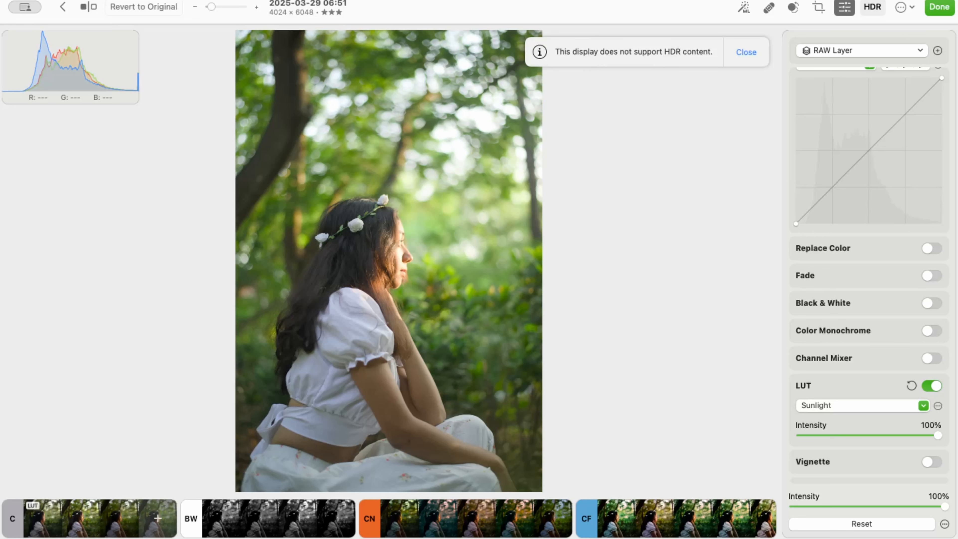
click(863, 405)
mouse_move(863, 181)
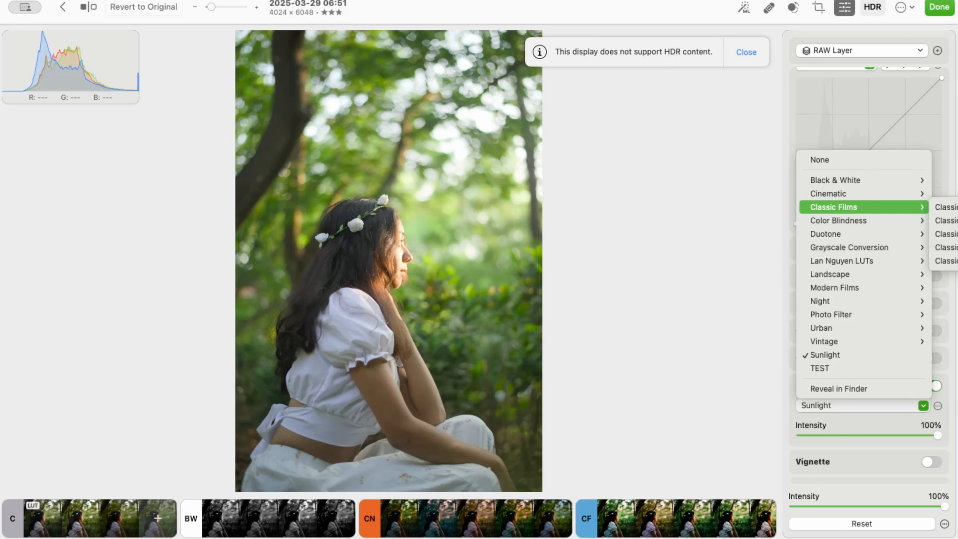
key(Escape)
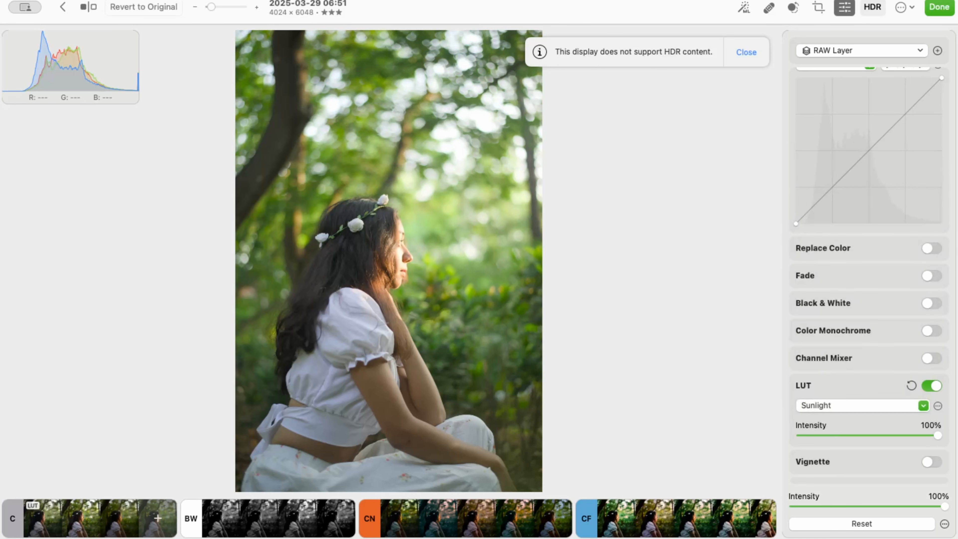
Start choosing another 3D LUT file and open the downloaded LUTs folder inside Downloads.
click(937, 405)
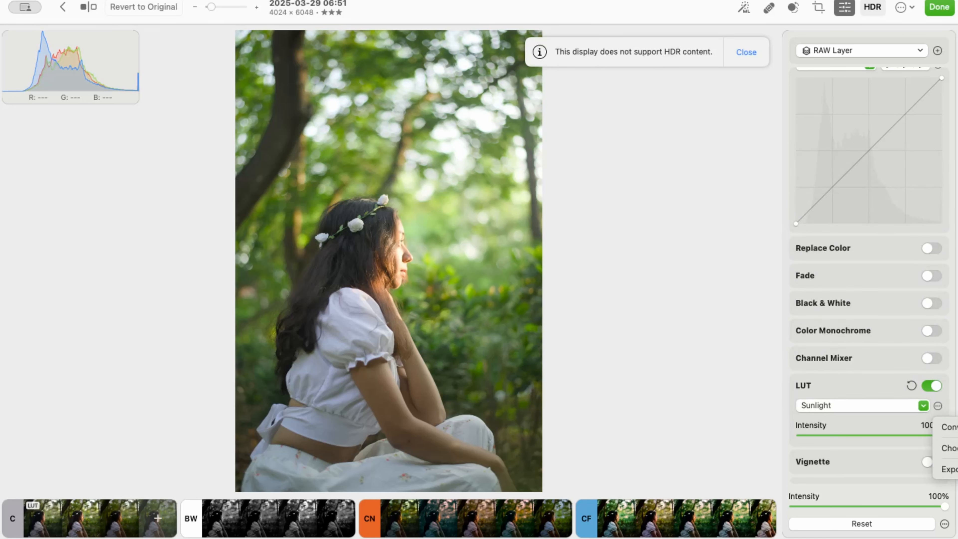
click(948, 448)
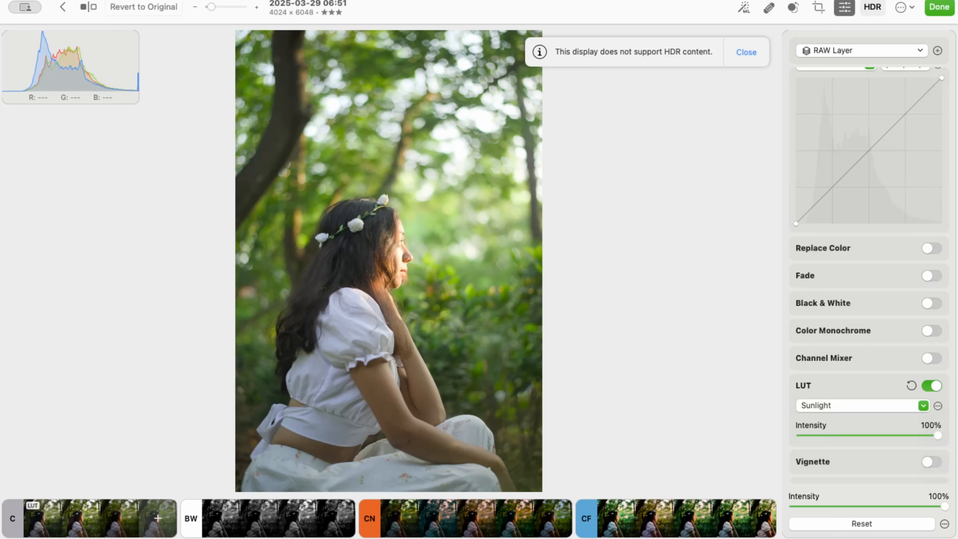
click(271, 207)
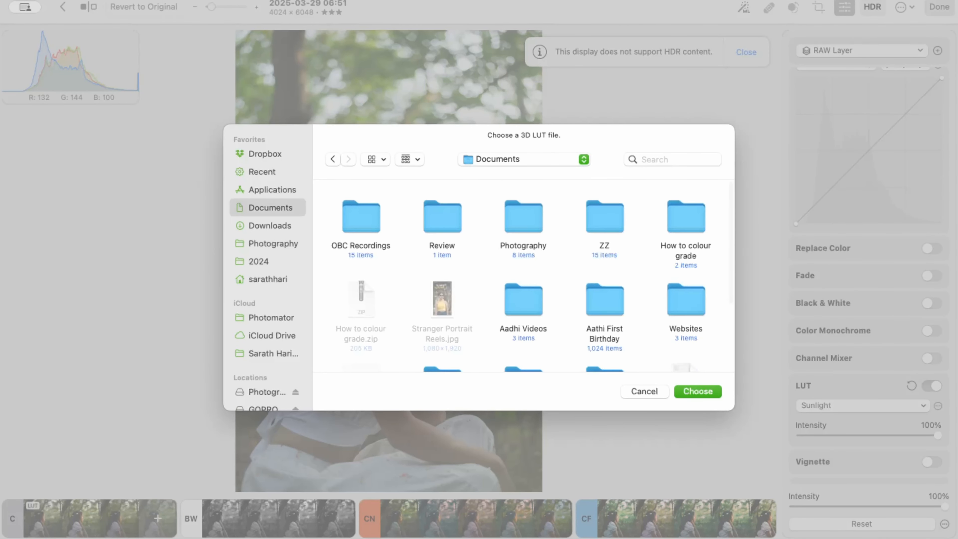
click(270, 225)
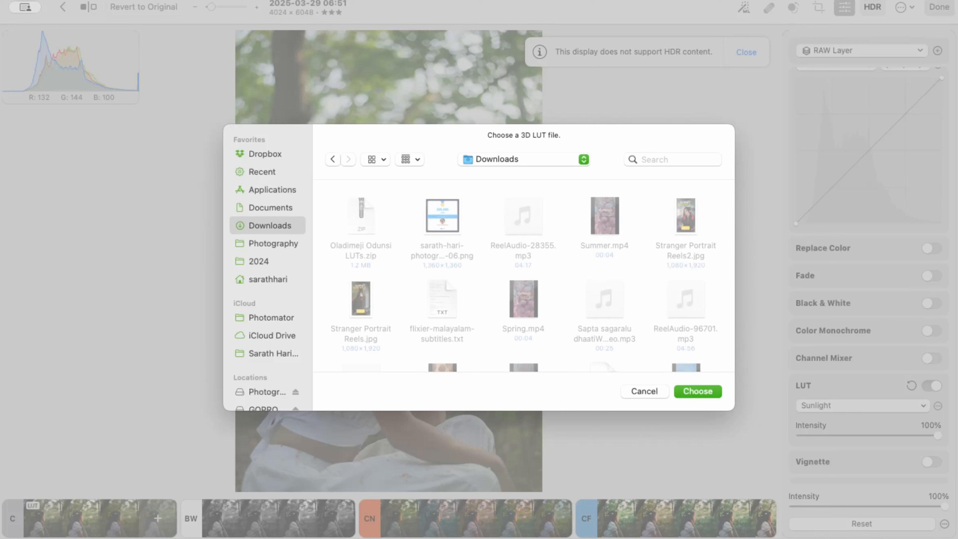
key(super+Tab)
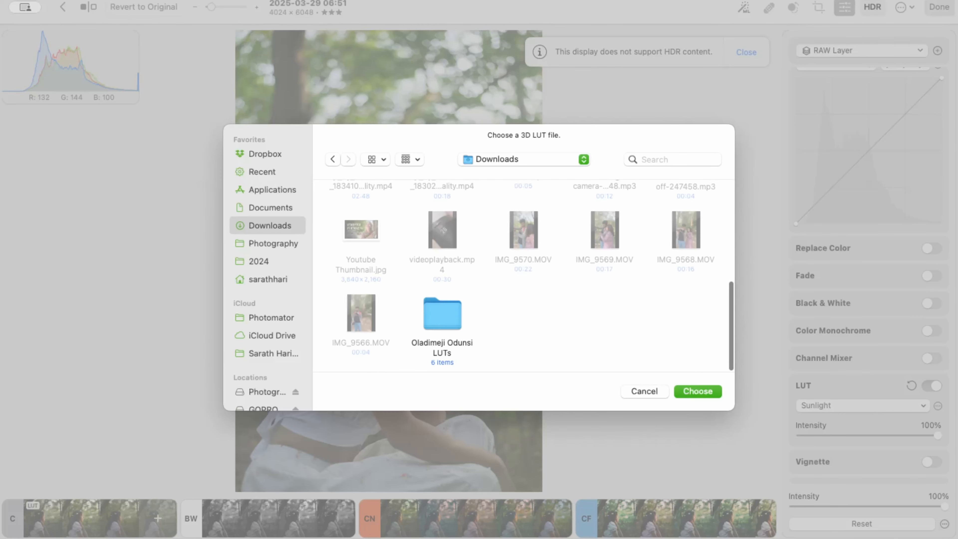
double_click(441, 315)
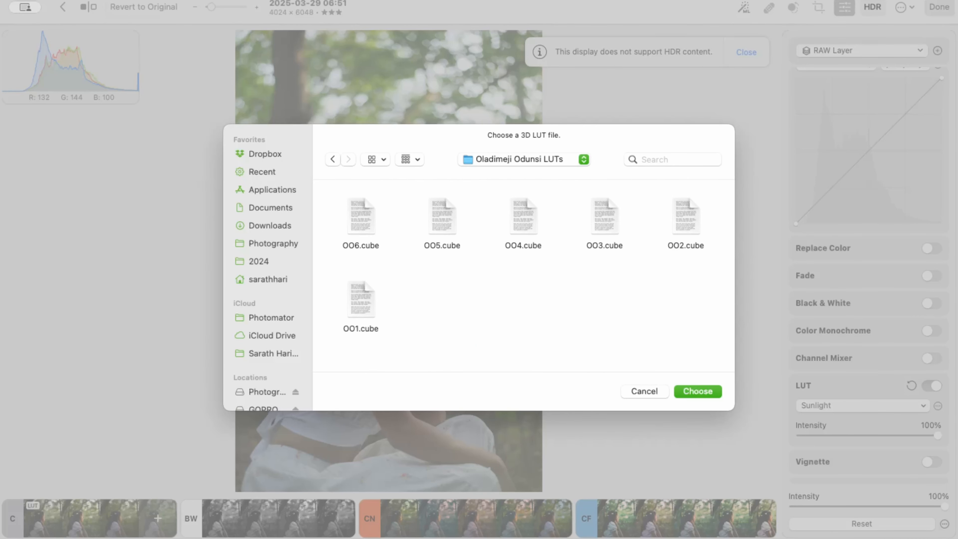
drag(328, 198, 693, 314)
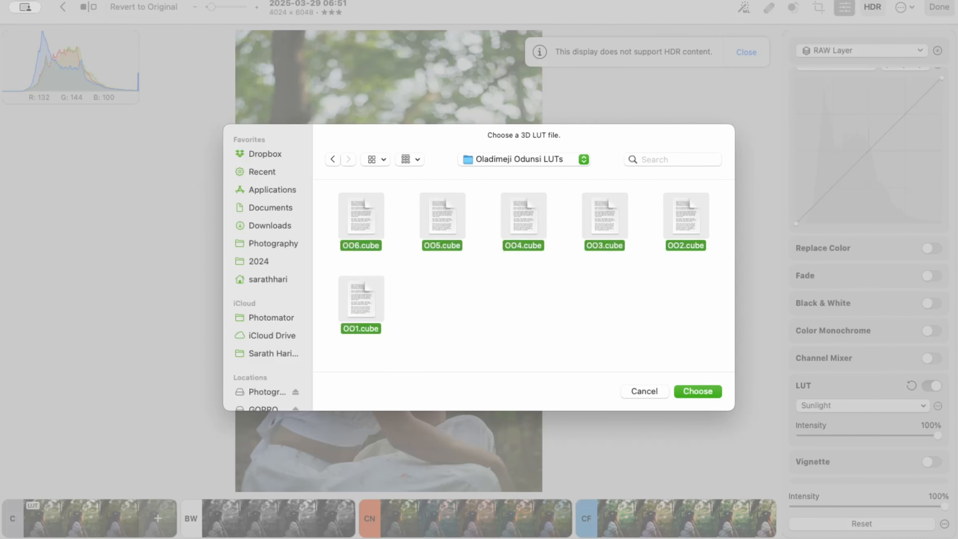
click(693, 314)
drag(337, 187, 688, 327)
click(688, 326)
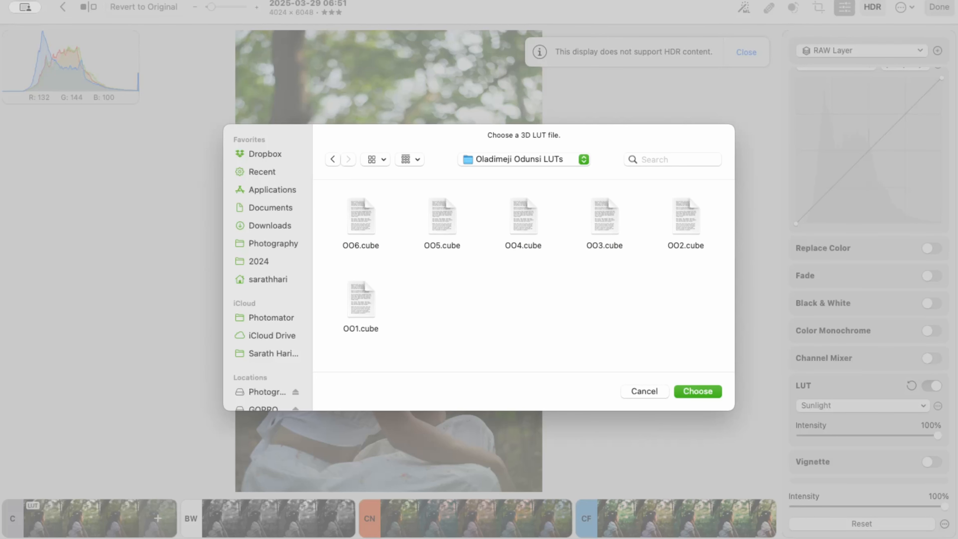
Load OO6.cube as the photo's LUT and set the LUT intensity to 60%.
click(360, 217)
key(Return)
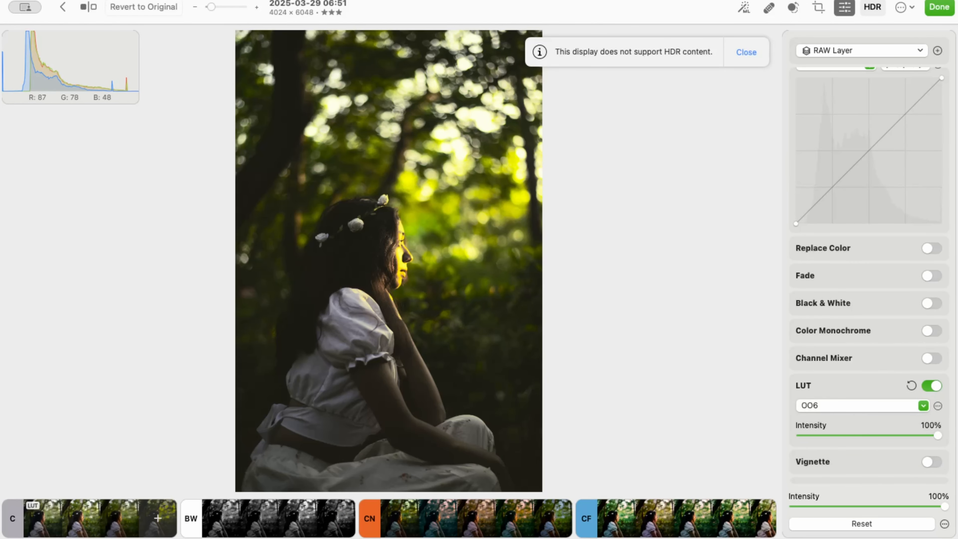
drag(938, 435, 882, 435)
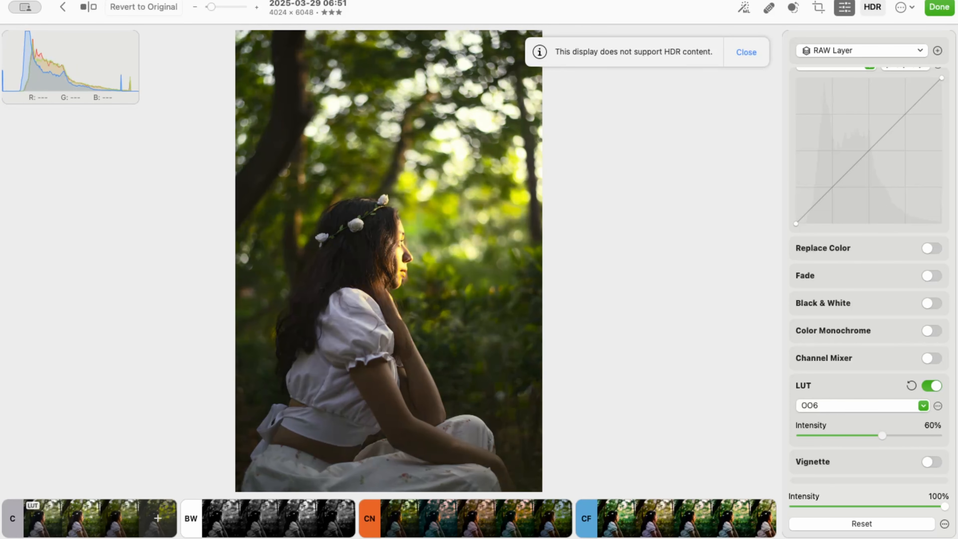